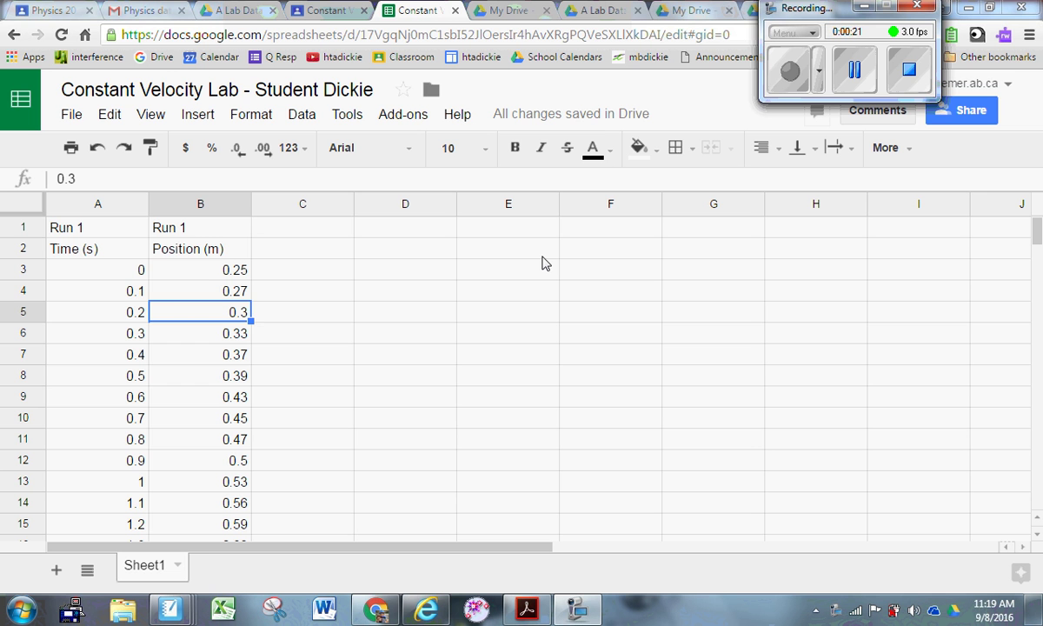
Select the Run 1 Time and Position readings in A3:B104.
left_click(111, 258)
left_click_drag(303, 411, 224, 312)
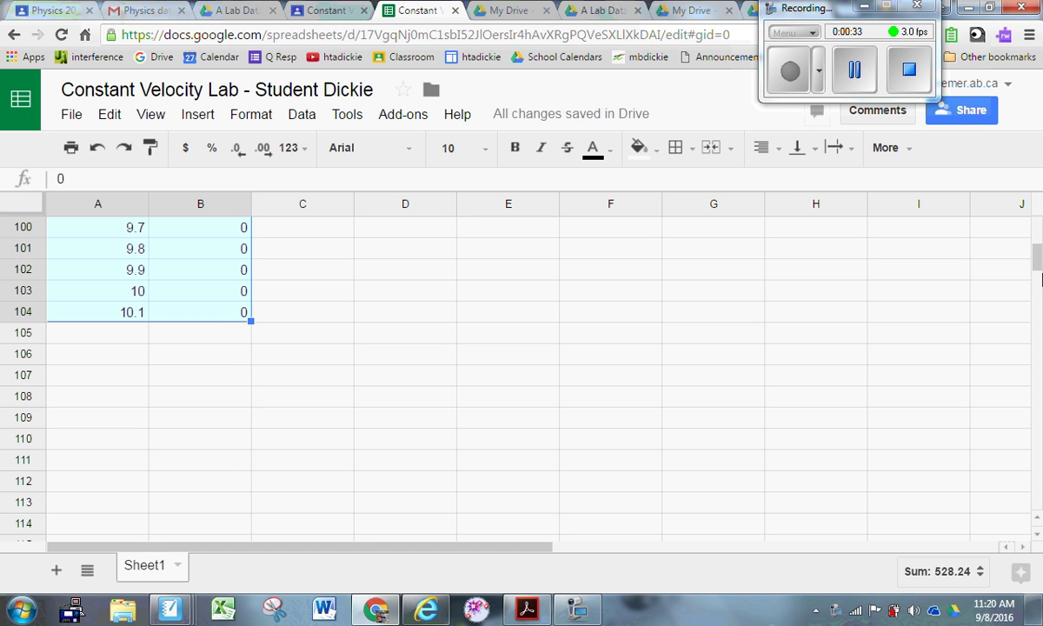
Insert a Scatter chart of the selected time and position readings.
left_click(198, 116)
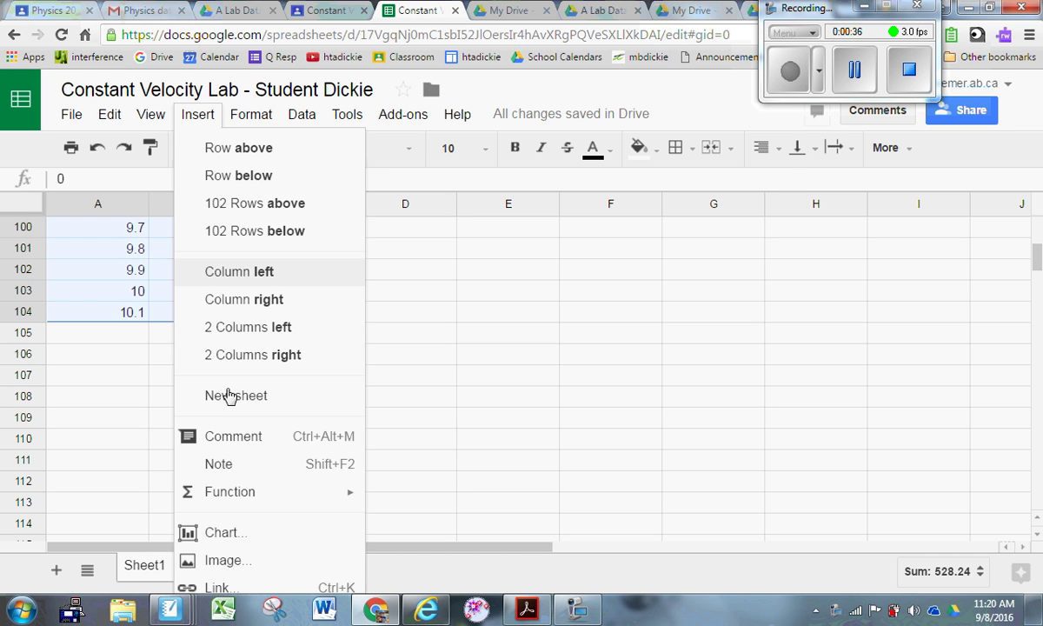
left_click(225, 534)
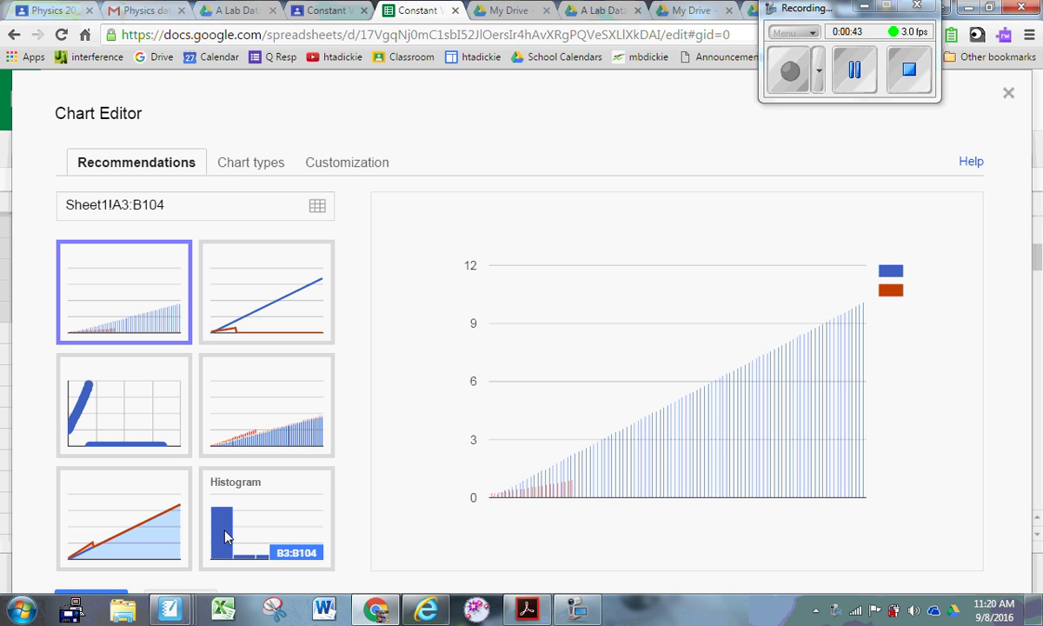
left_click(257, 162)
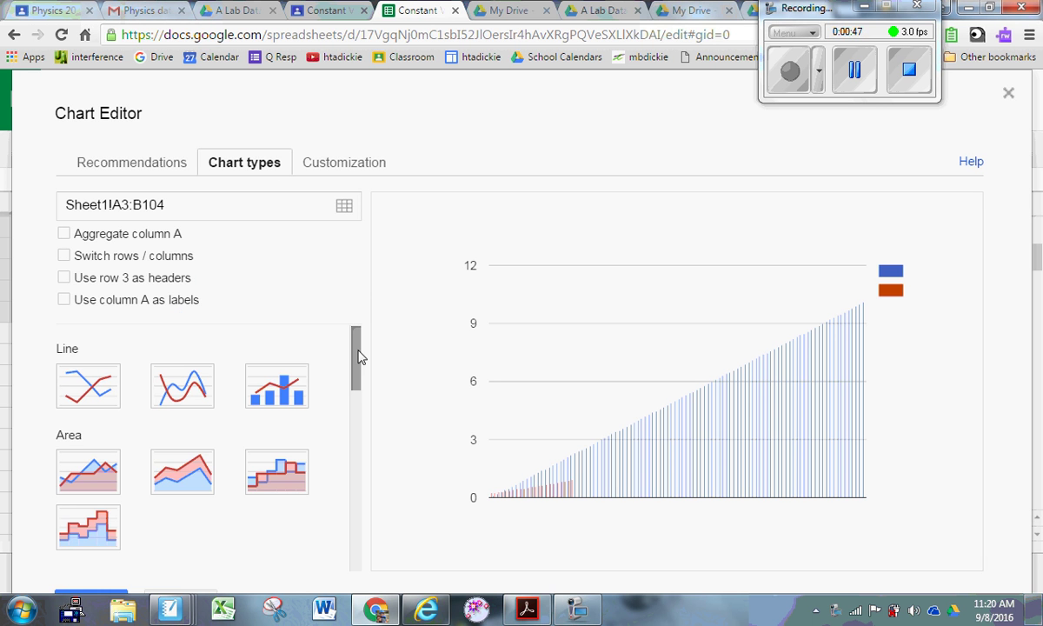
scroll(358, 368, "down", 1)
left_click_drag(358, 369, 357, 469)
left_click(71, 473)
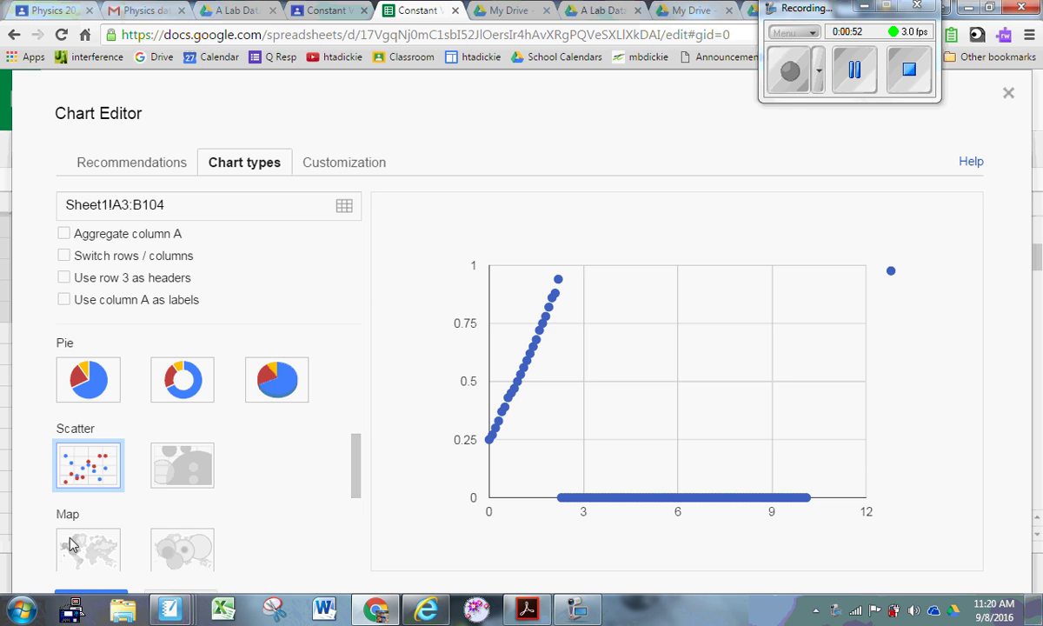
left_click(85, 594)
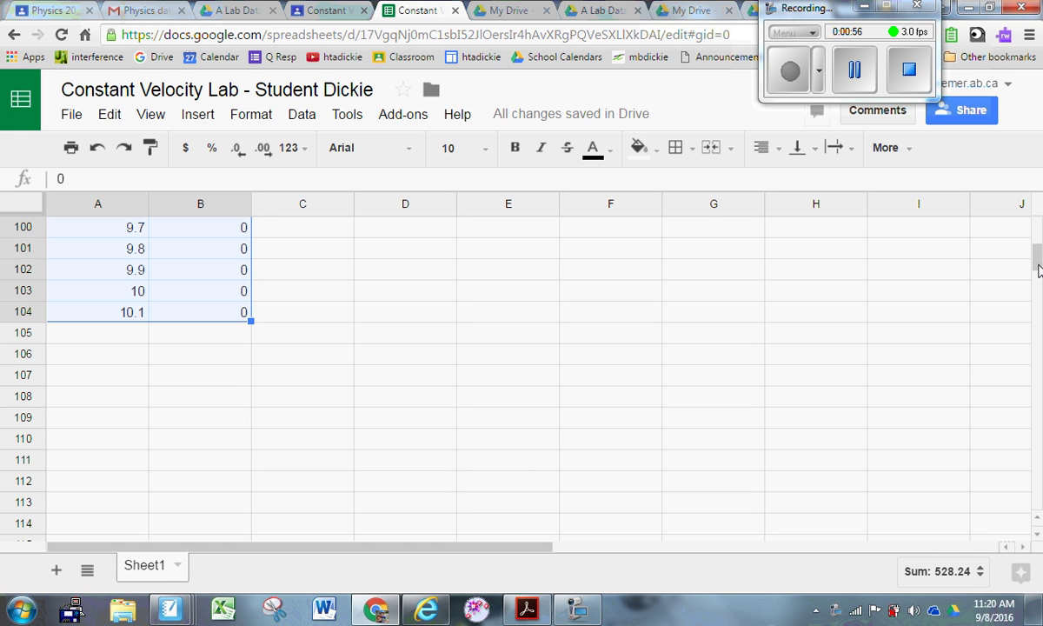
Move the scatter chart over columns C to H, clear of the data table.
left_click_drag(1038, 269, 1039, 225)
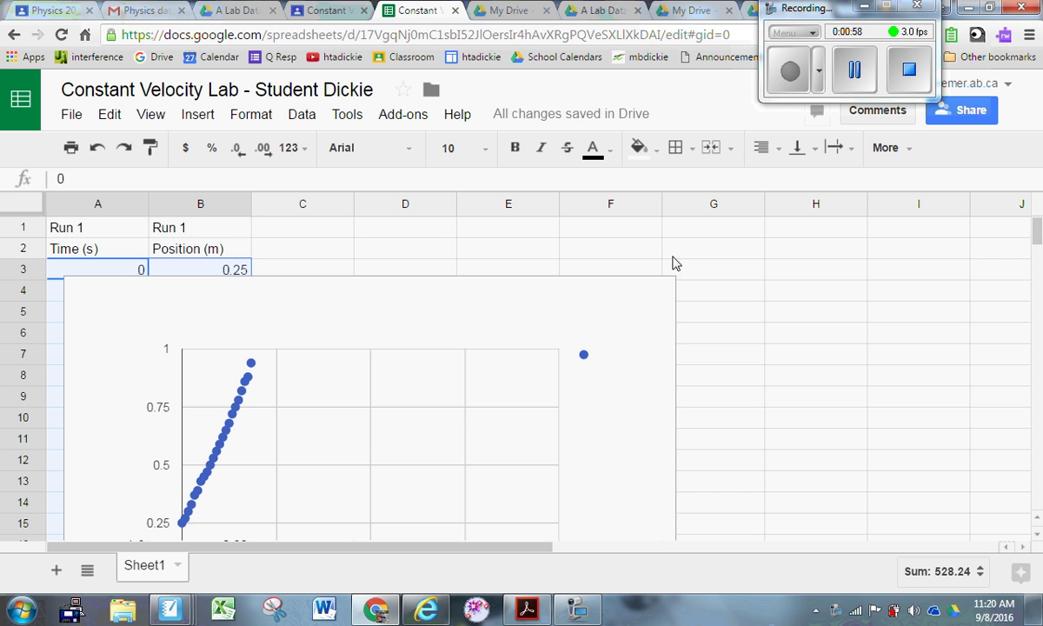
left_click_drag(503, 298, 721, 256)
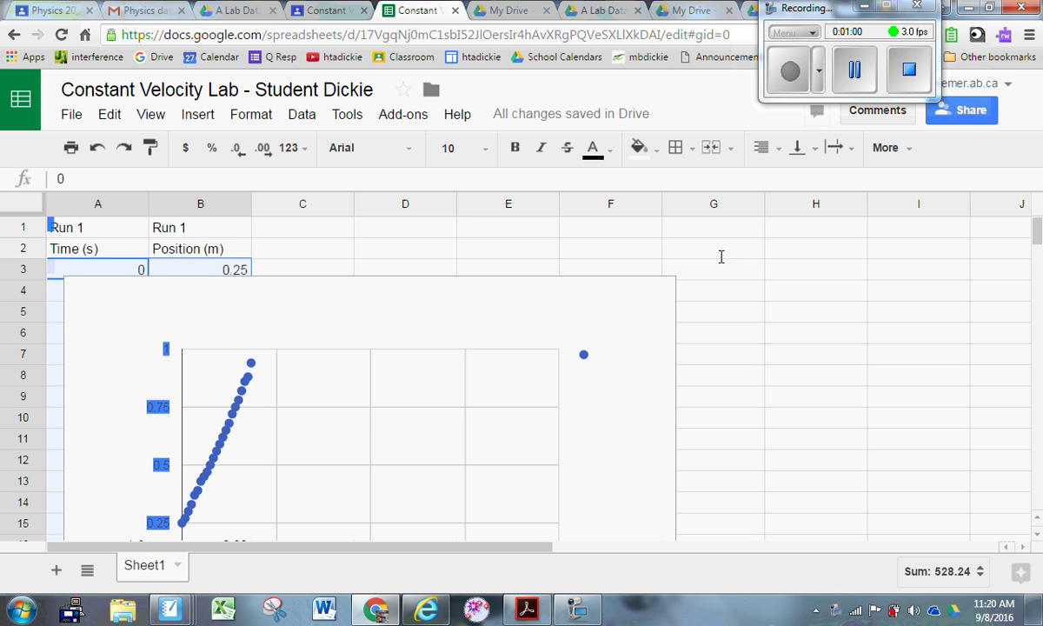
left_click(445, 296)
left_click_drag(445, 295, 654, 203)
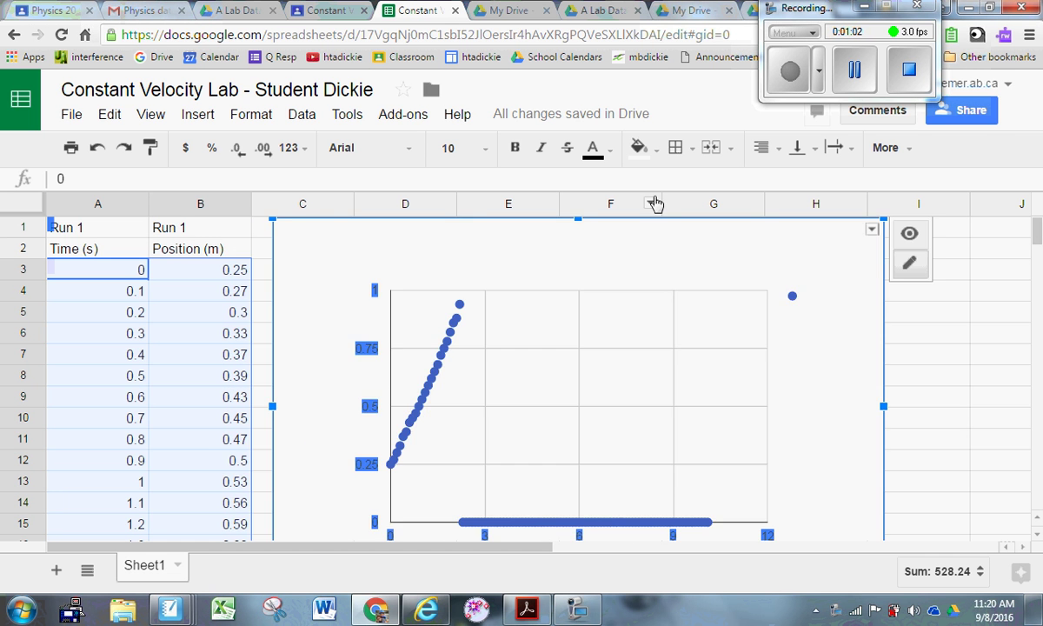
left_click(990, 395)
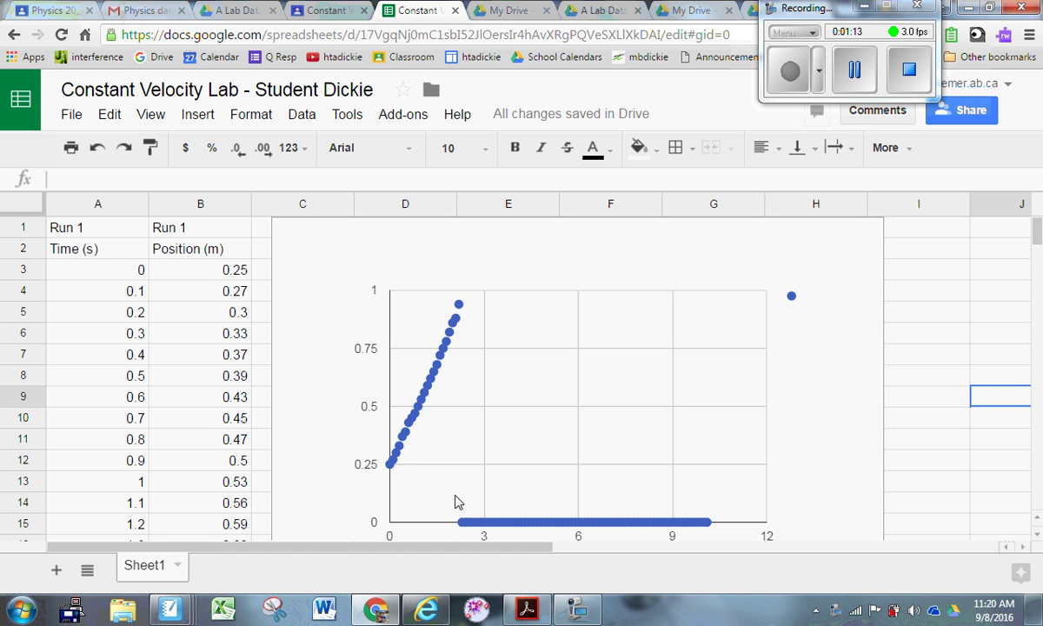
Delete the readings from row 23 down so only times 0–1.9 s remain.
left_click(171, 420)
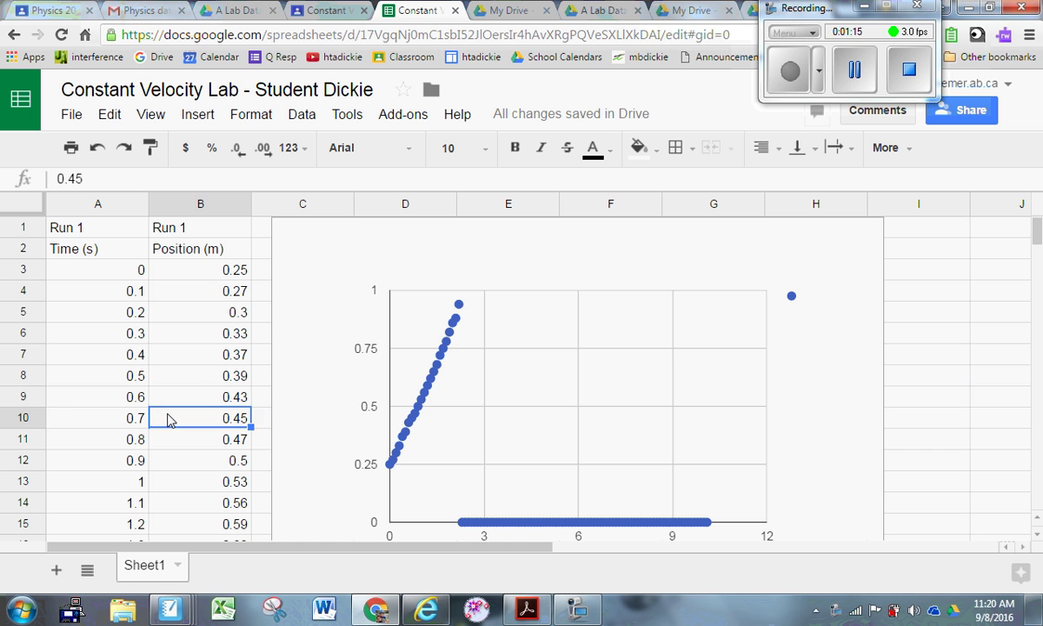
key("Left")
key("Down")
key("Down")
key("Down")
key("Down")
key("Down")
key("Down")
key("Down")
key("Down")
key("Down")
key("Down")
key("Down")
key("Down")
key("Down")
key("Down")
key("Down")
key("Down")
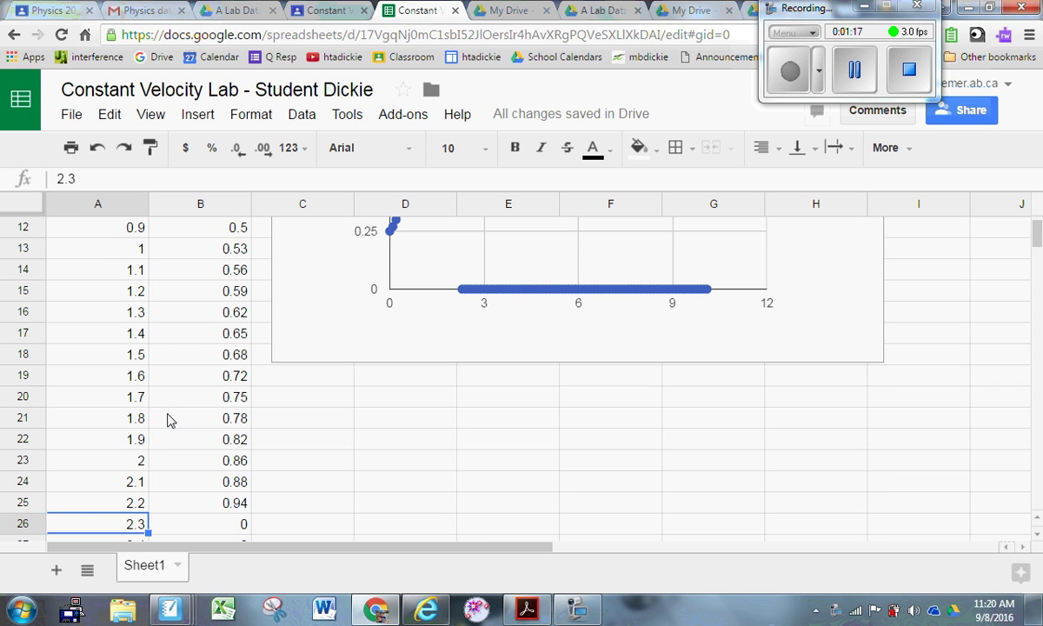
left_click_drag(122, 462, 200, 556)
key("Delete")
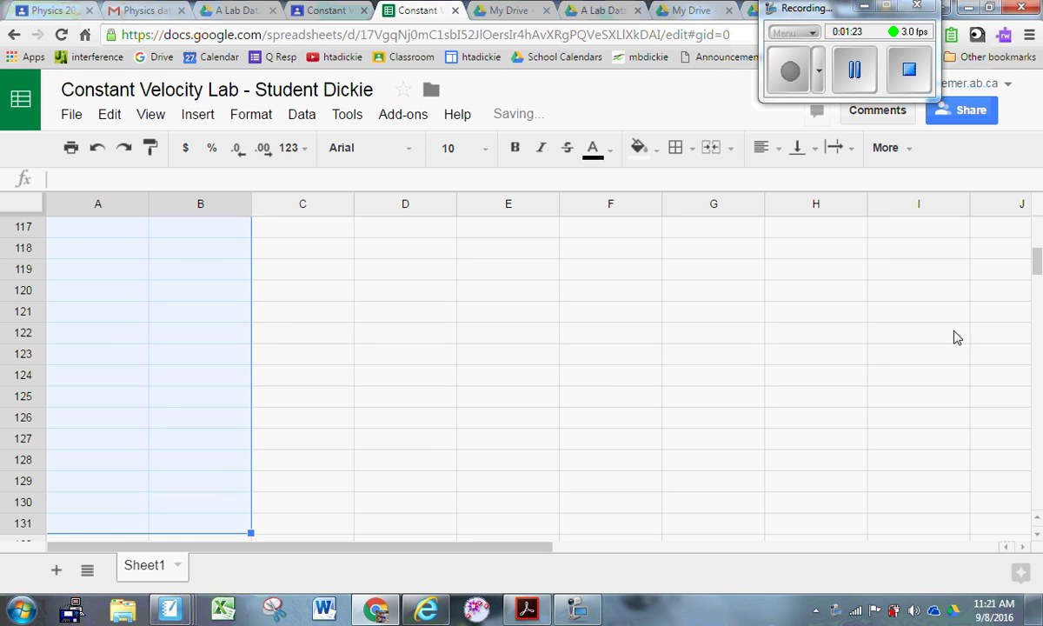
left_click_drag(1037, 263, 1040, 221)
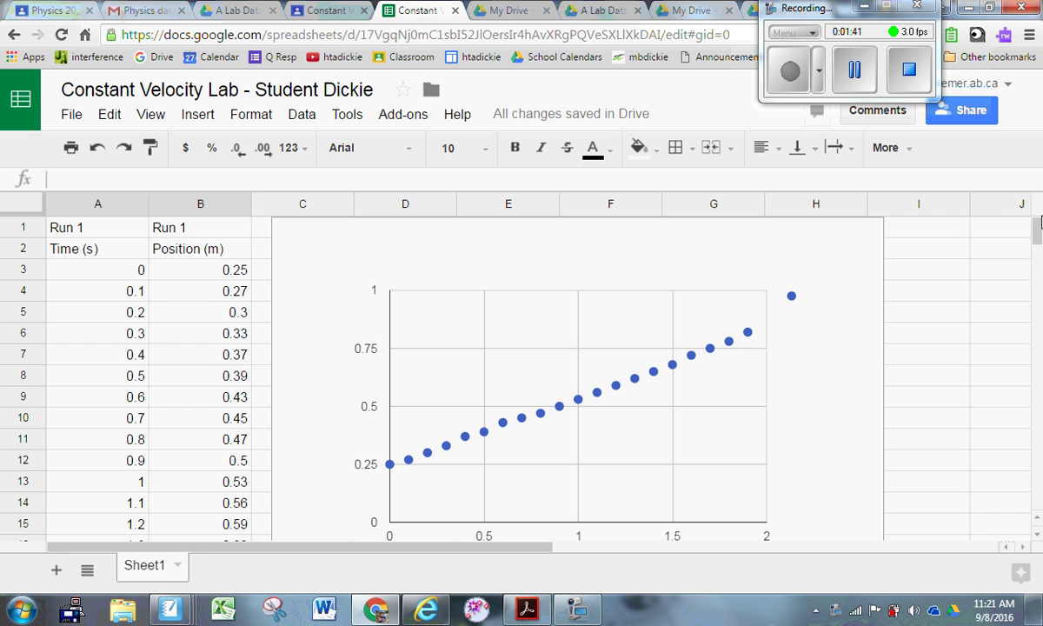
In the chart's Advanced edit, enter the title 'Position vs. Time'.
left_click(801, 241)
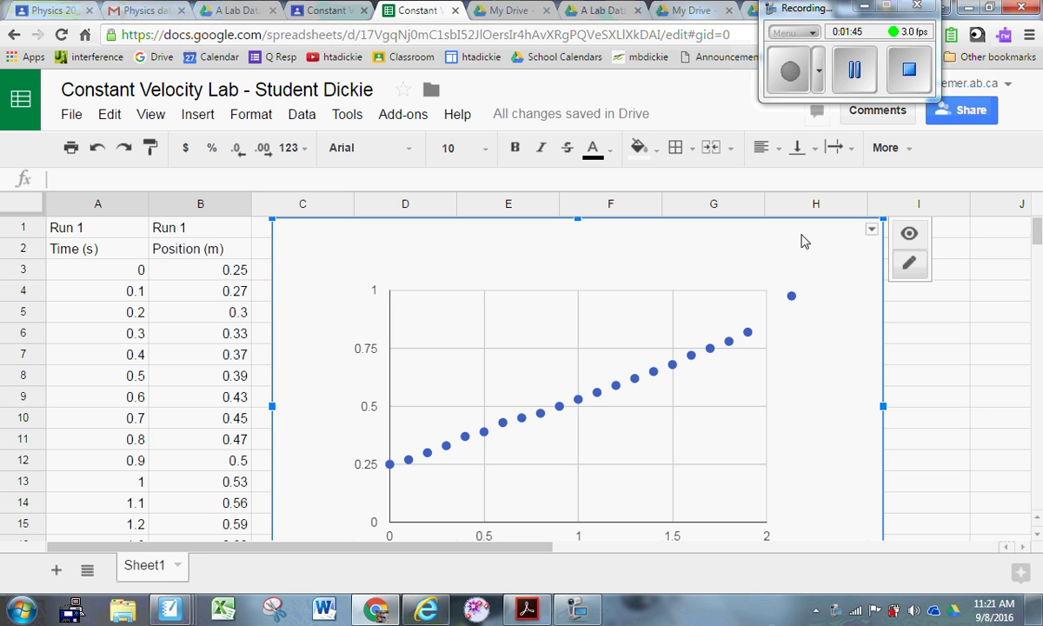
left_click(870, 231)
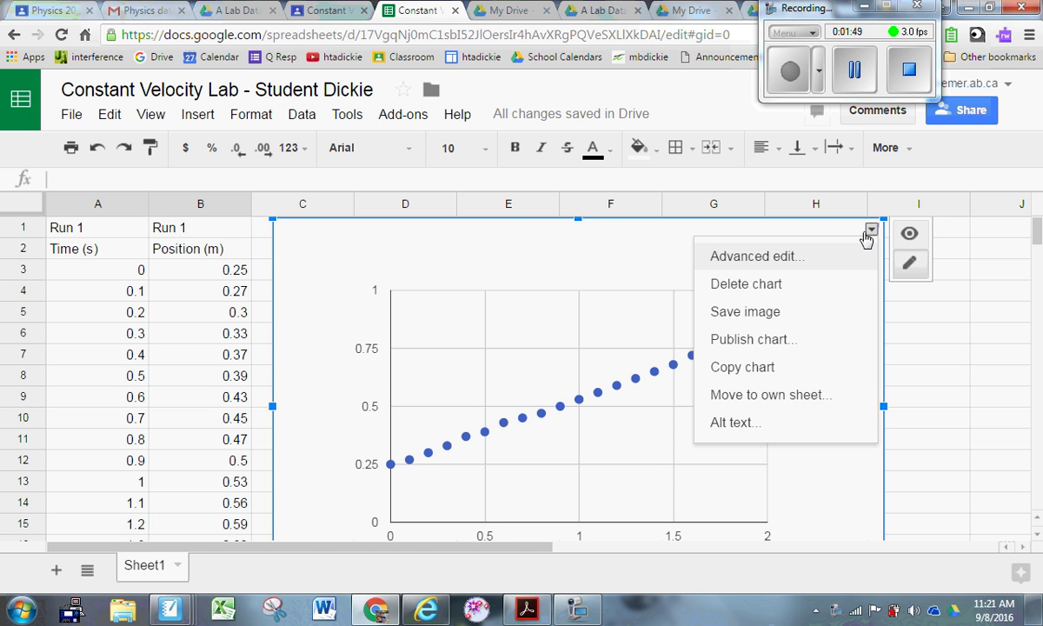
left_click(801, 261)
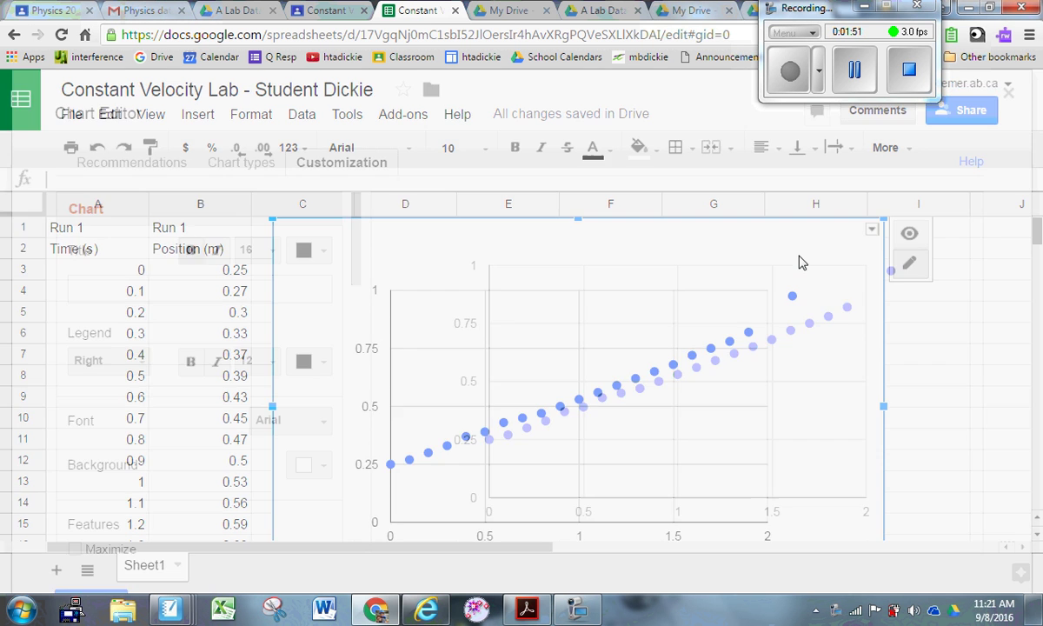
left_click(126, 287)
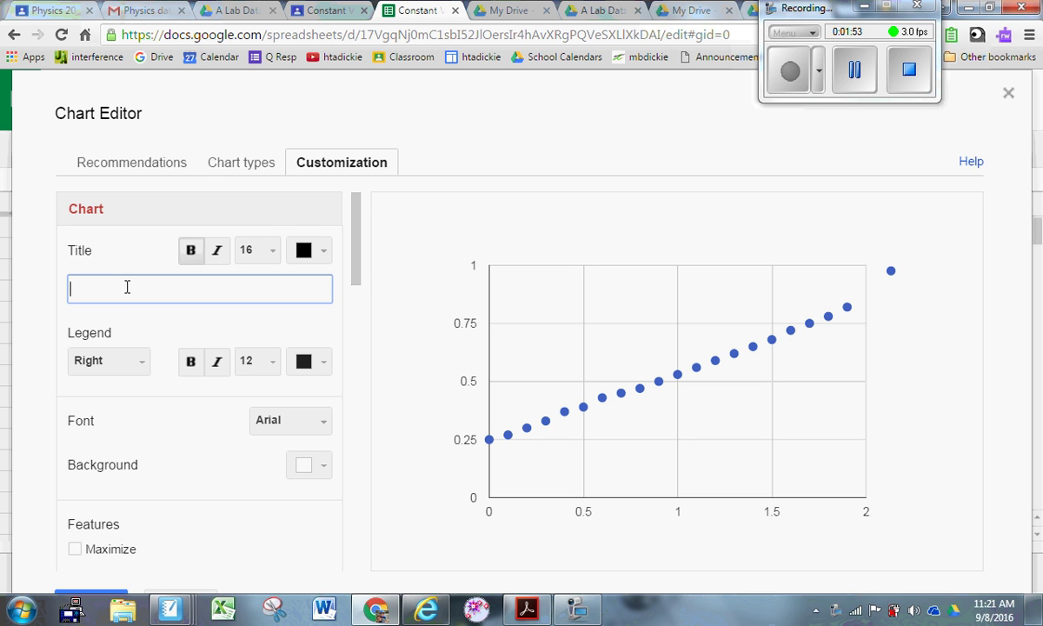
type("Pos")
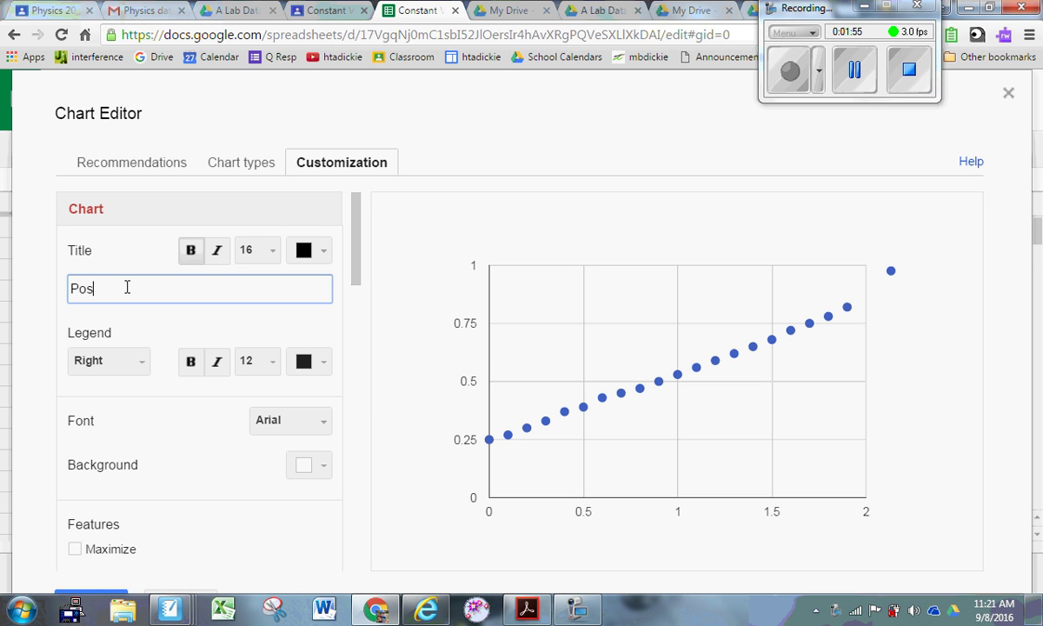
type("ition vs. Time")
Title the chart's horizontal axis 'Time (s)'.
left_click(356, 277)
left_click_drag(356, 276, 356, 354)
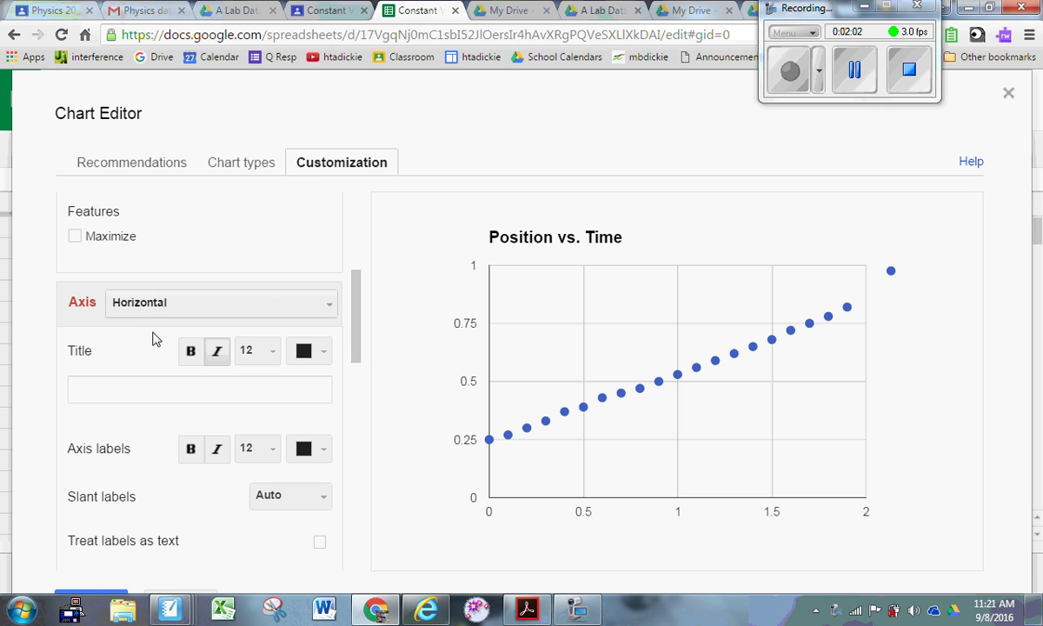
left_click(131, 388)
type("Time (s)")
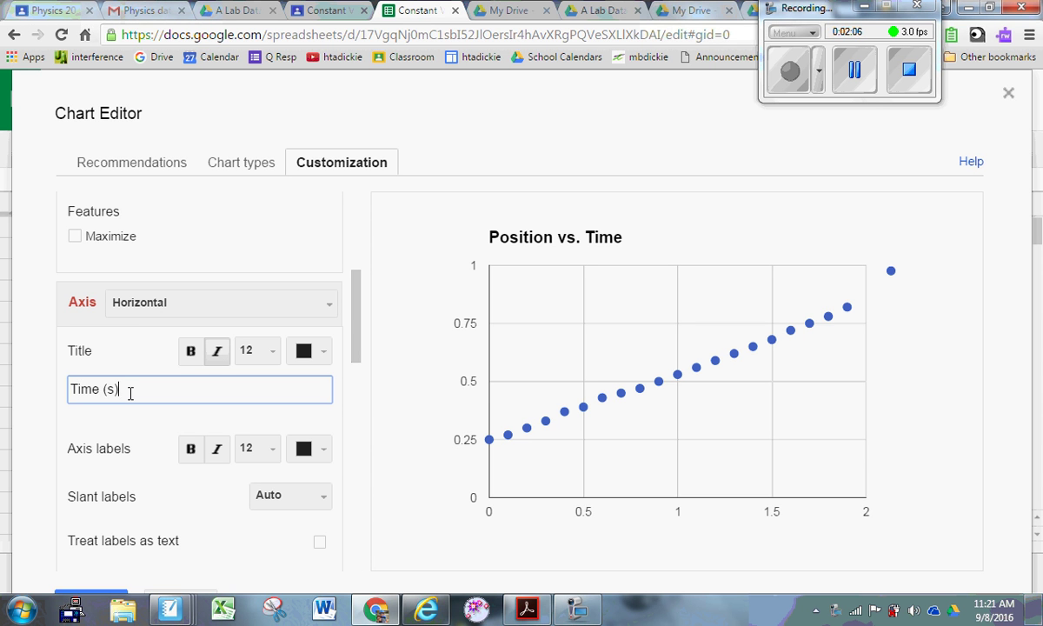
Title the left vertical axis 'Position (m)'.
left_click(156, 302)
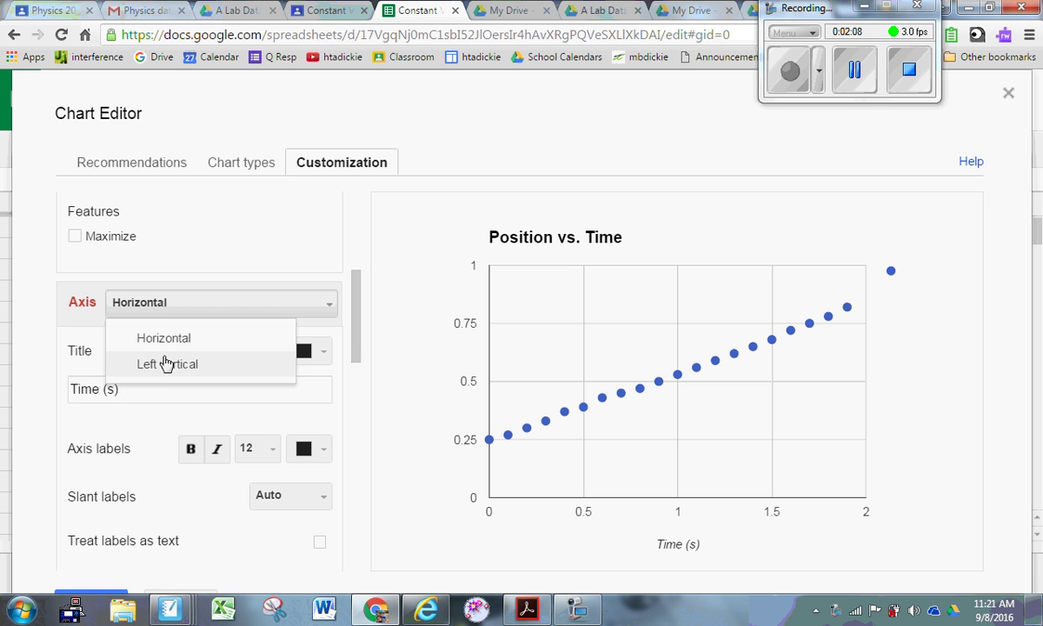
left_click(165, 365)
left_click(132, 388)
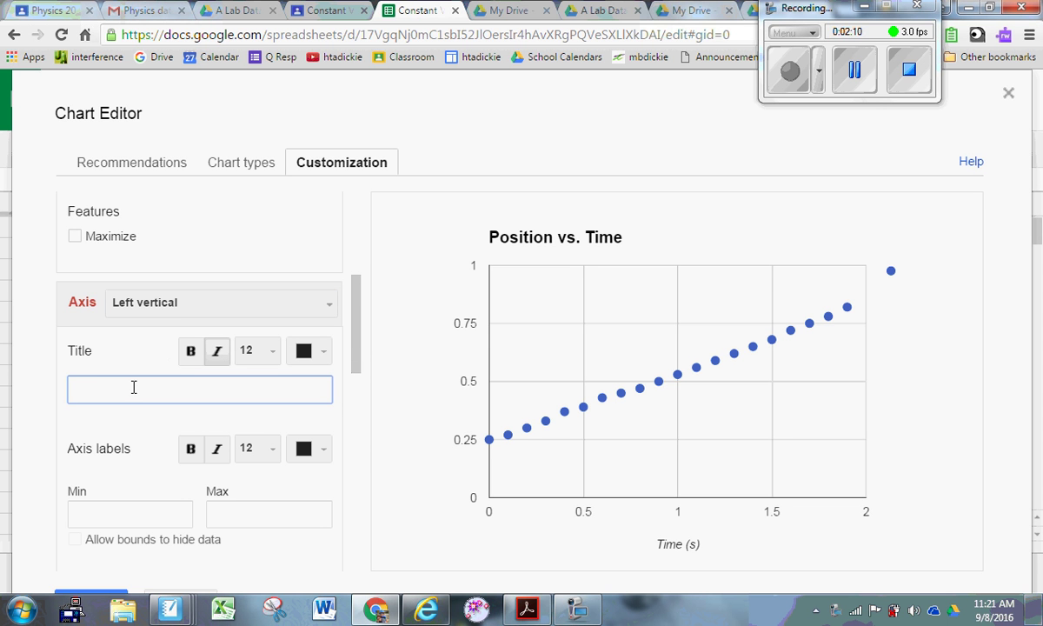
type("Position (m)")
left_click(355, 334)
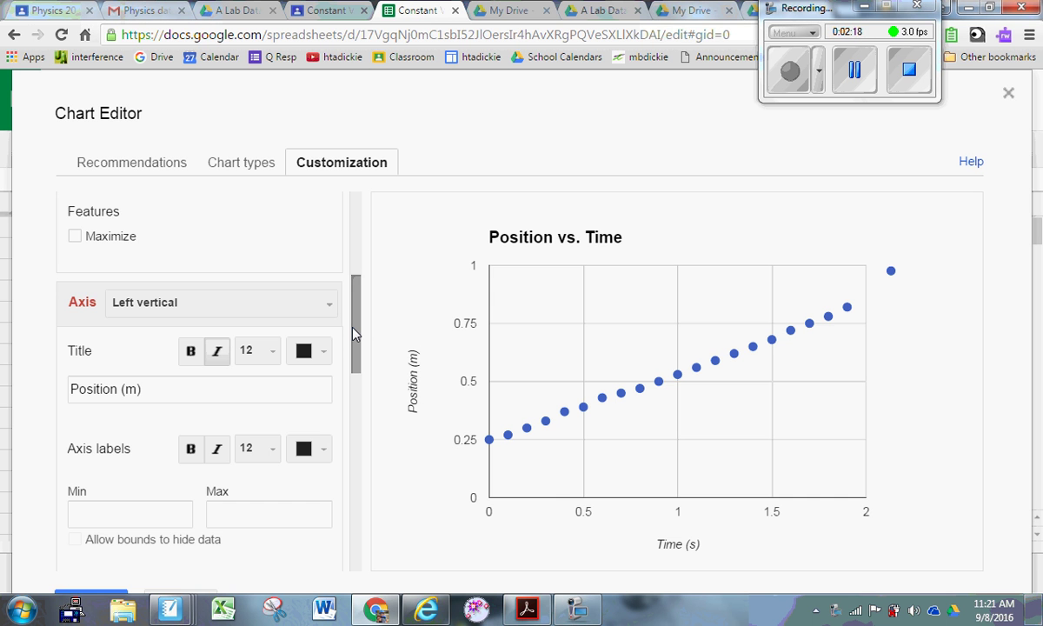
left_click_drag(355, 335, 350, 575)
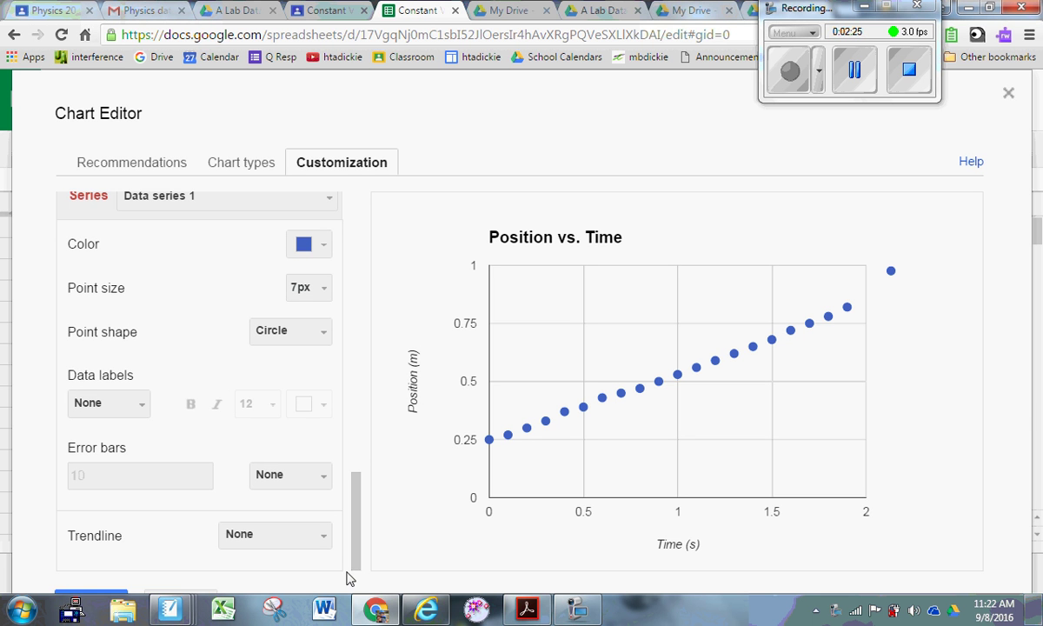
Set a Linear trendline on Data series 1.
left_click(245, 540)
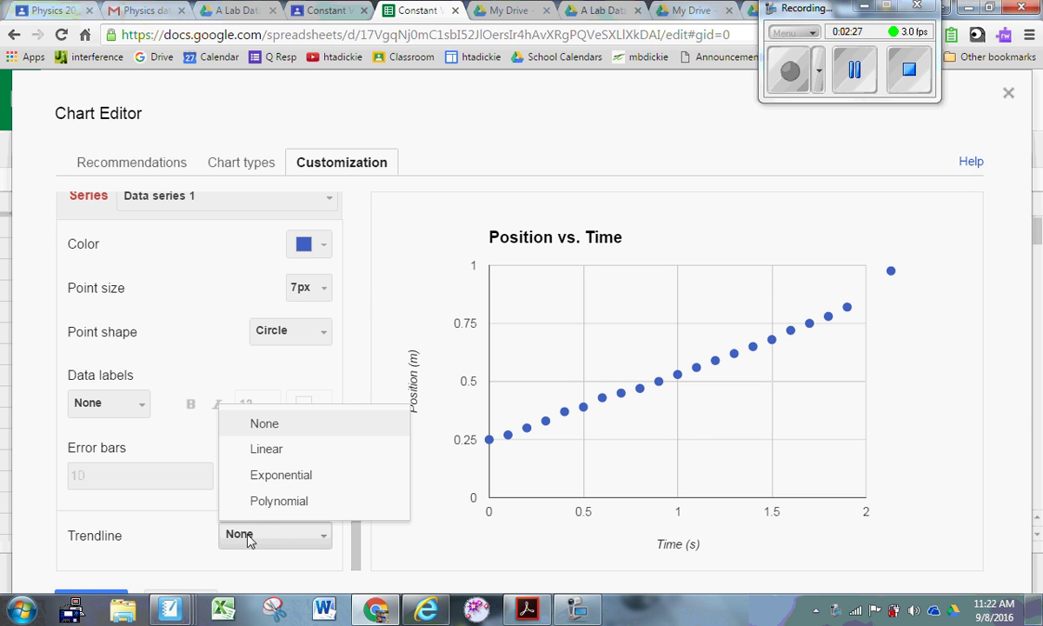
left_click(272, 450)
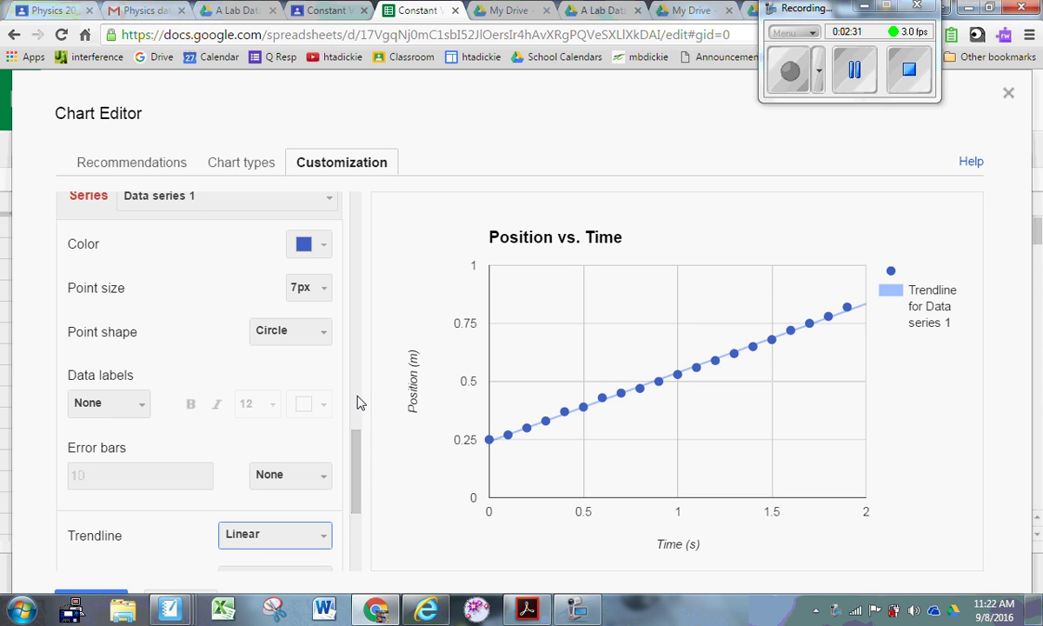
scroll(362, 445, "up", 1)
left_click_drag(359, 445, 348, 517)
Make the trendline red with a 4px line thickness.
left_click(314, 448)
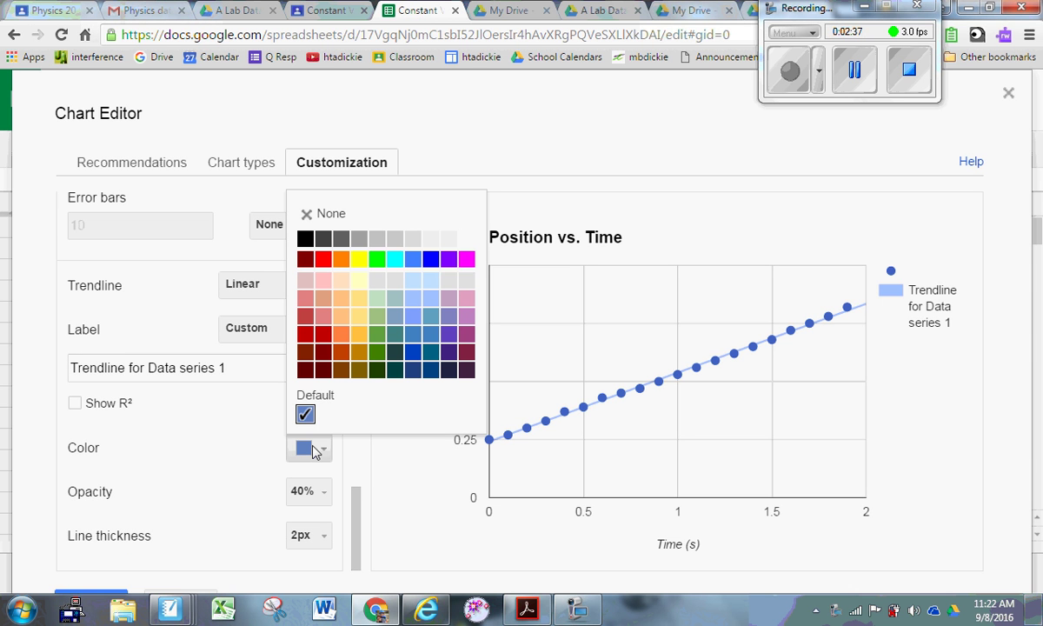
left_click(791, 69)
left_click(306, 445)
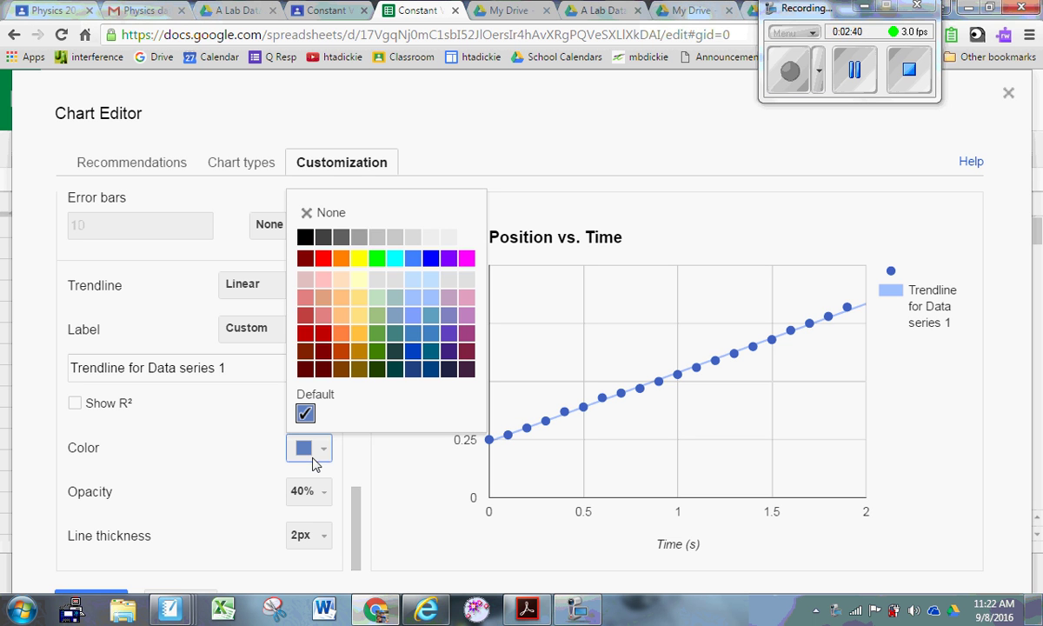
left_click(323, 258)
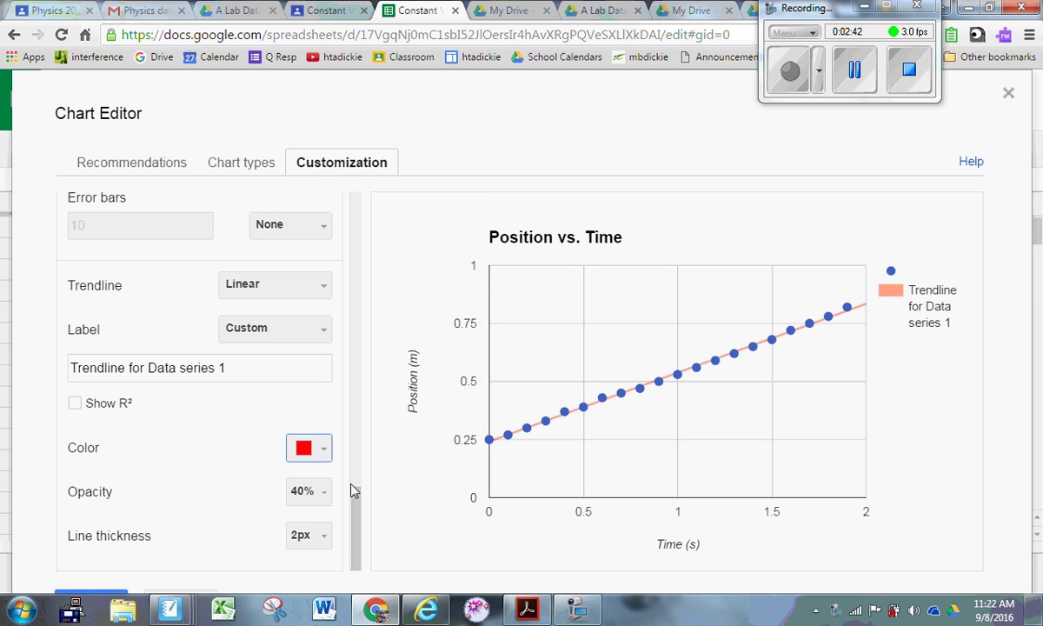
left_click(311, 538)
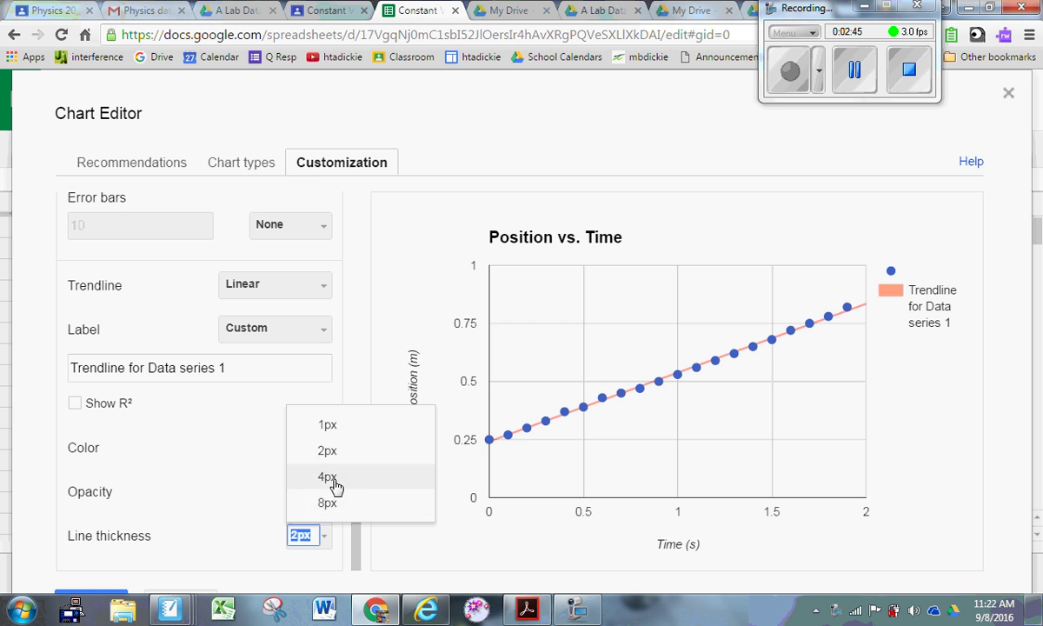
left_click(335, 487)
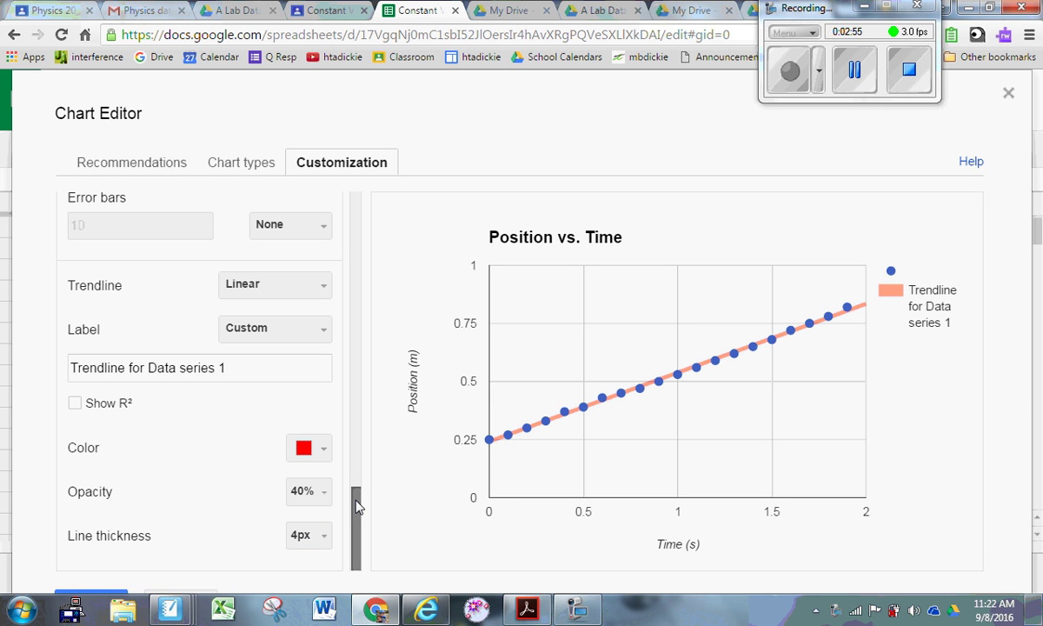
left_click_drag(356, 506, 356, 499)
Change the trendline label to Use equation, showing y = 0.296 * x + 0.242.
scroll(357, 499, "down", 1)
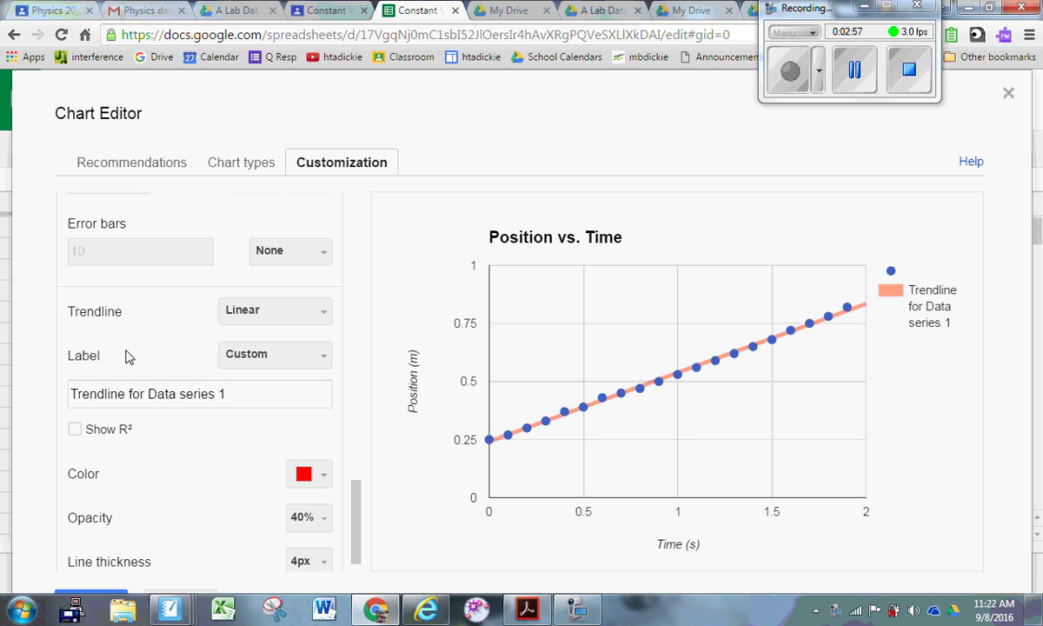
left_click(245, 354)
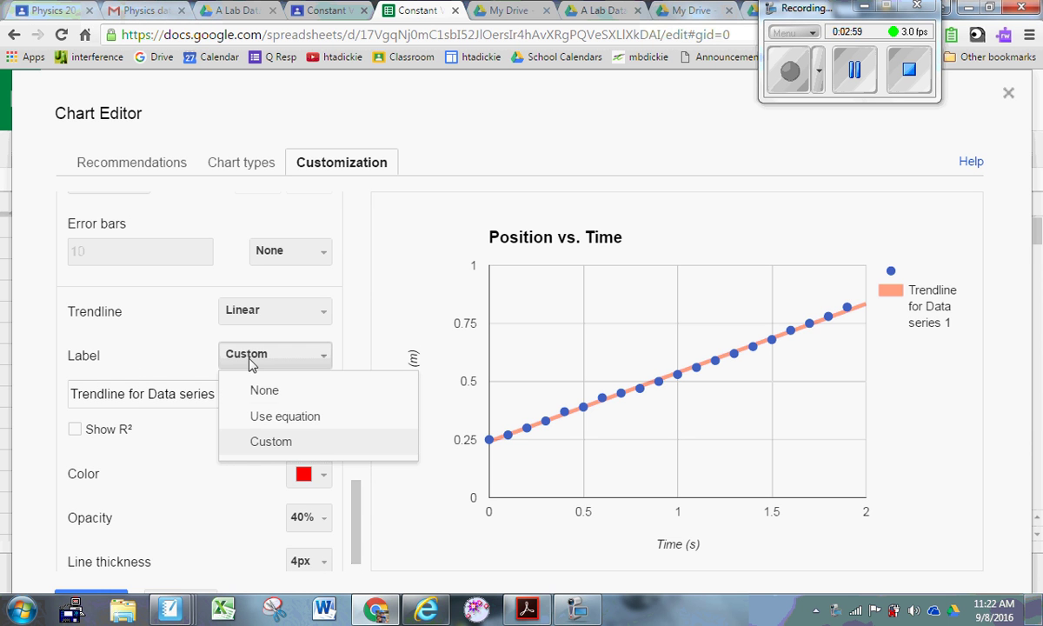
left_click(274, 417)
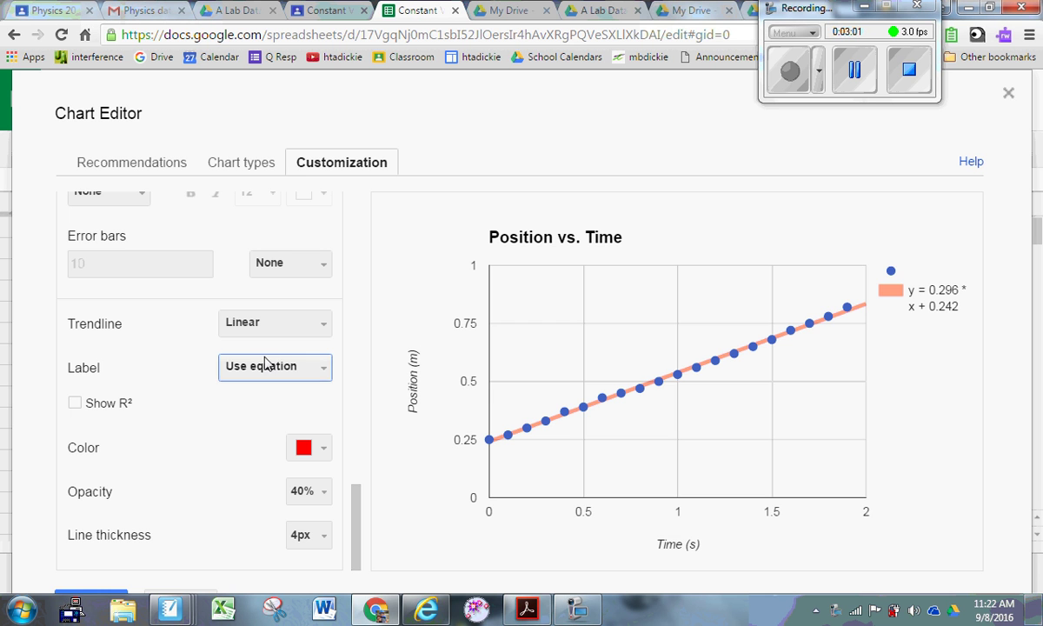
mouse_move(861, 320)
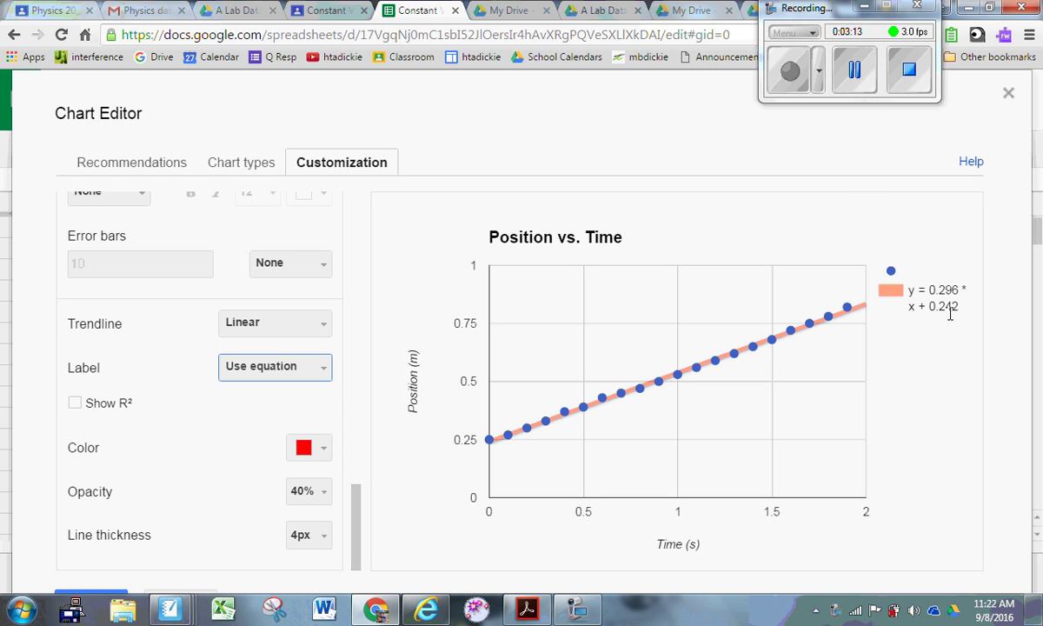
Update and copy the chart, then open the lab write-up Doc from the Classroom assignment.
left_click(90, 598)
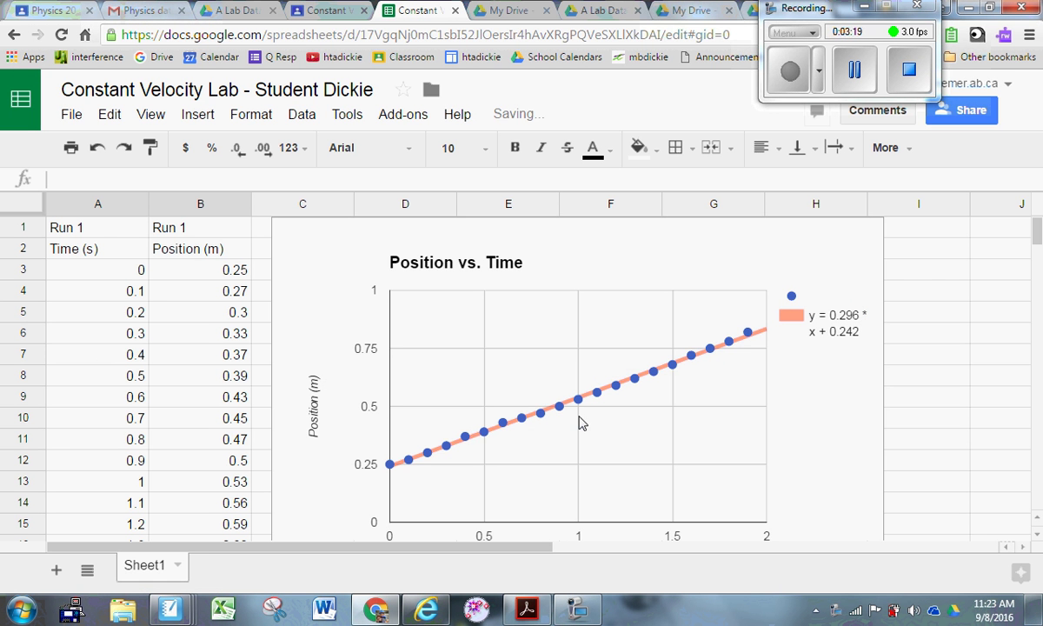
left_click(639, 249)
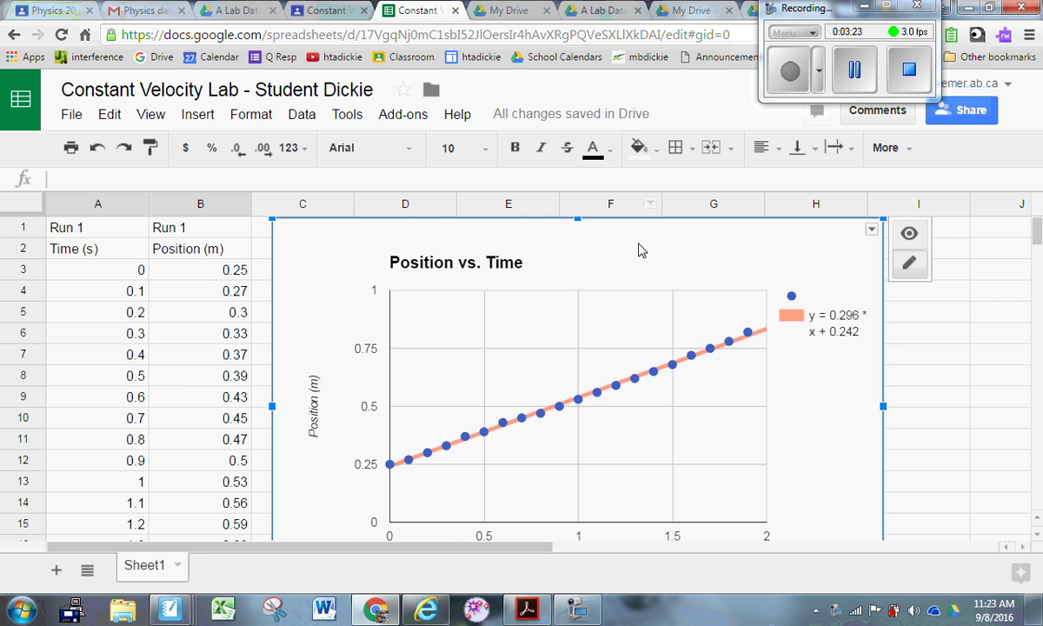
key("Escape")
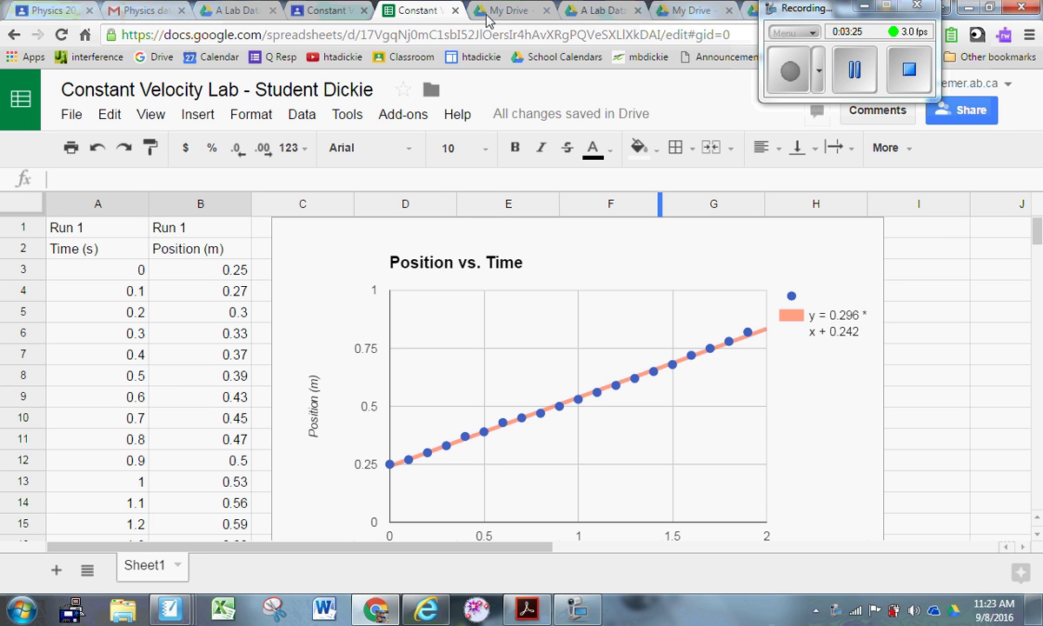
left_click(317, 11)
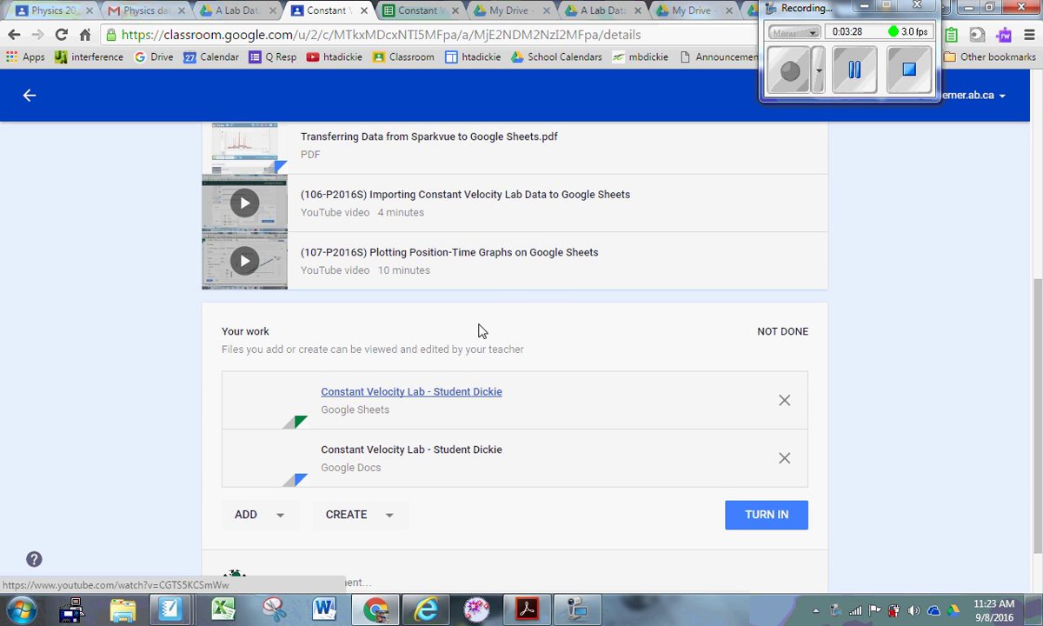
left_click(423, 448)
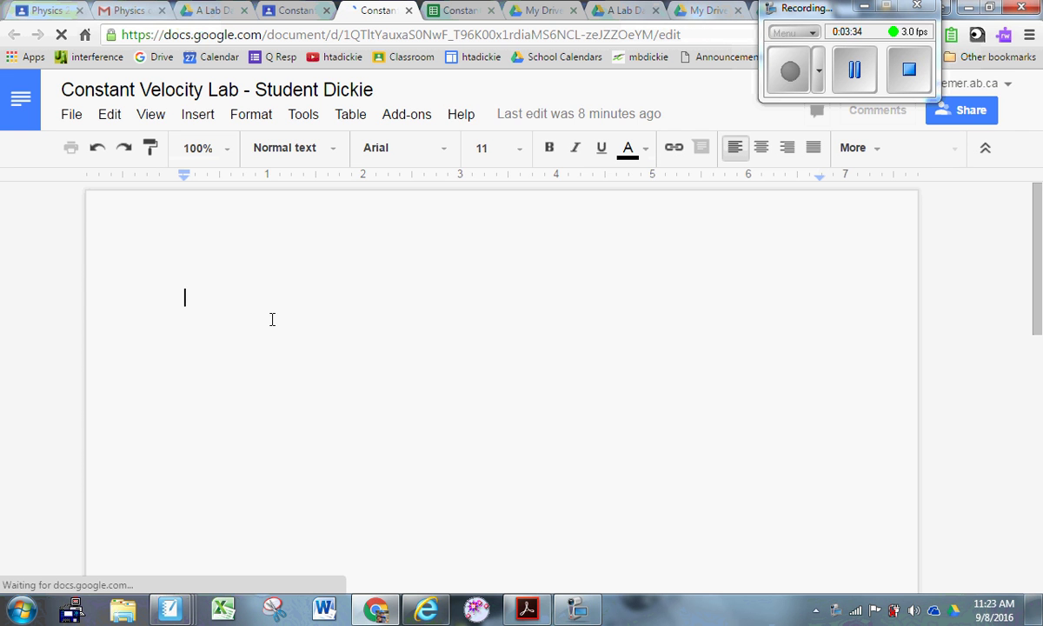
Paste the copied Position vs. Time chart into the document, keeping it linked to the spreadsheet.
key("ctrl+v")
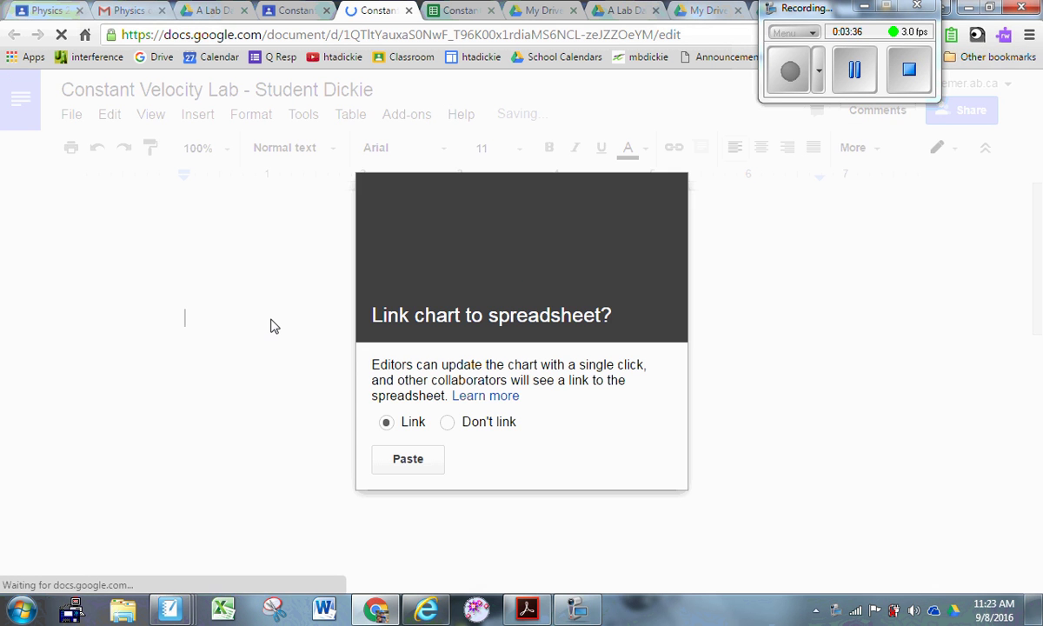
left_click(403, 460)
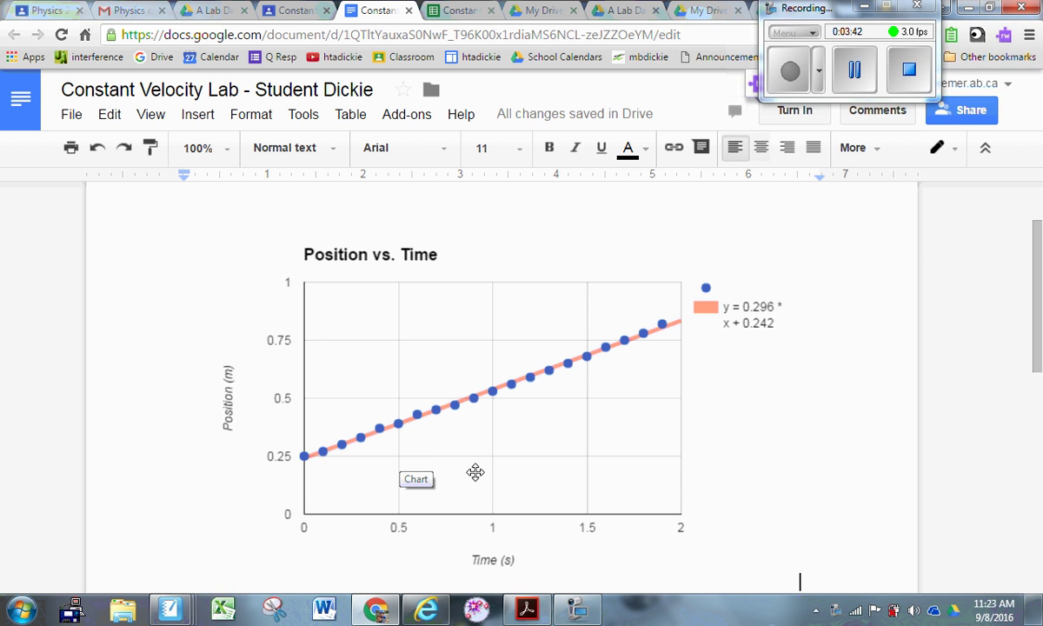
Back in the spreadsheet, select the Time (s) and Position (m) data in A2:B22.
left_click(445, 13)
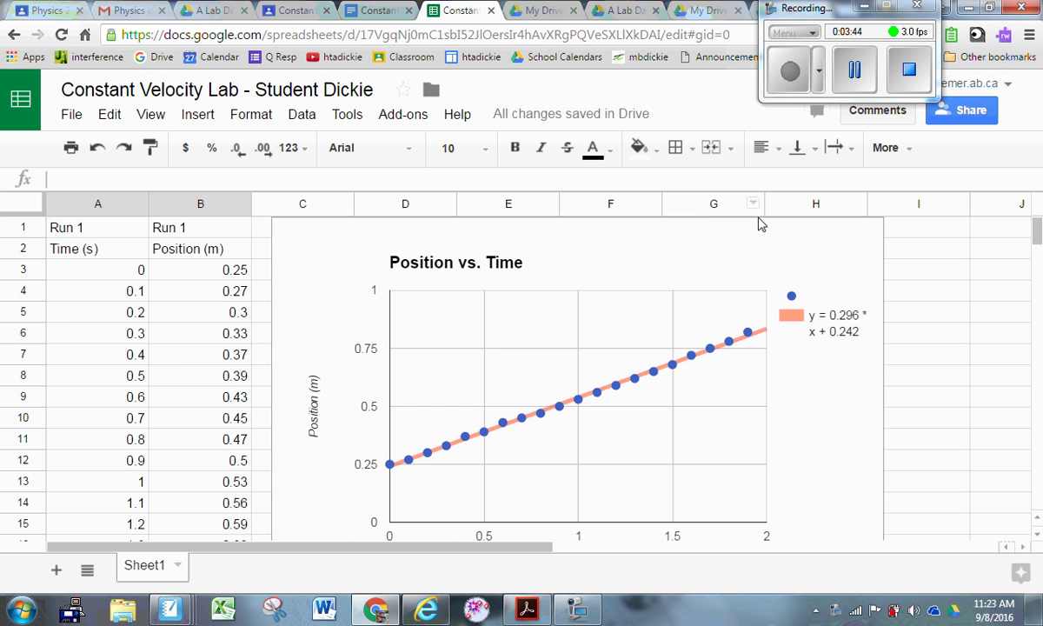
left_click_drag(86, 247, 191, 427)
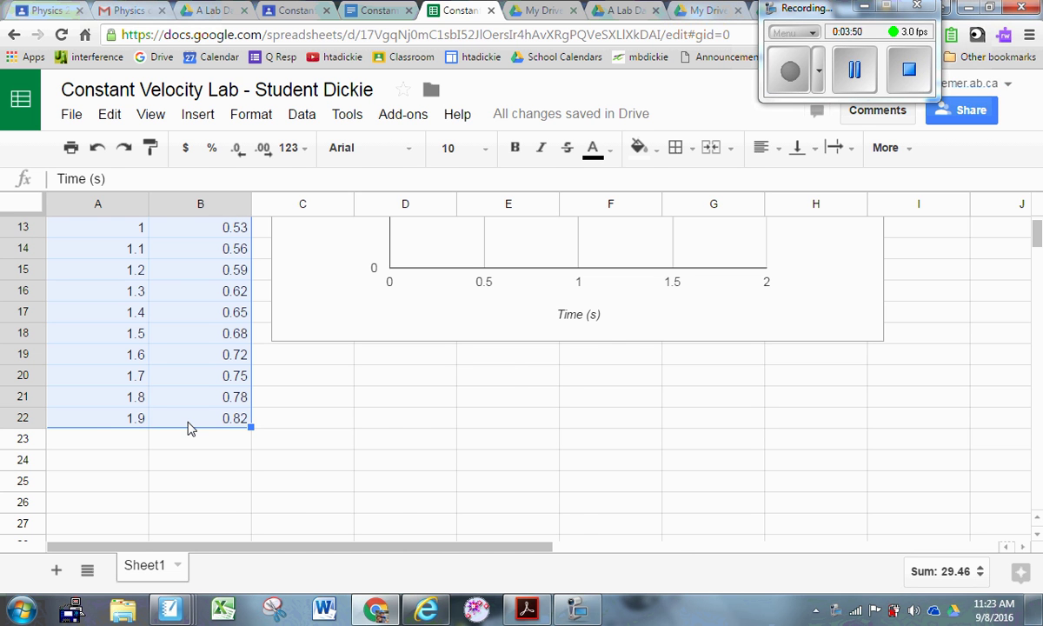
Insert the Time and Position table (0 to 1.9 s) on a new line above the chart, then check it.
left_click(353, 12)
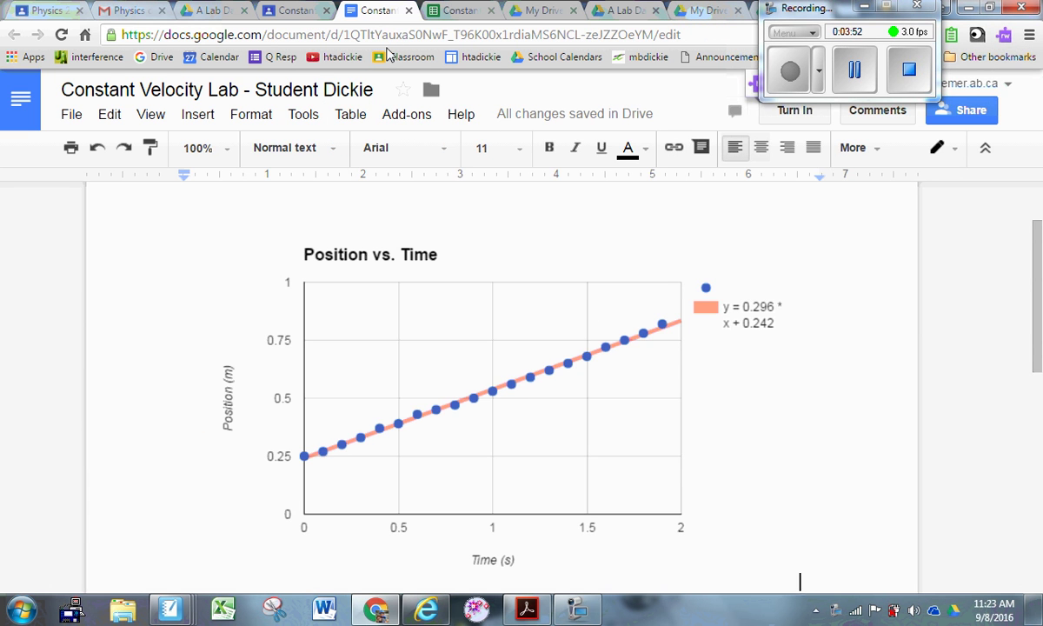
left_click(284, 256)
key("Left")
key("Return")
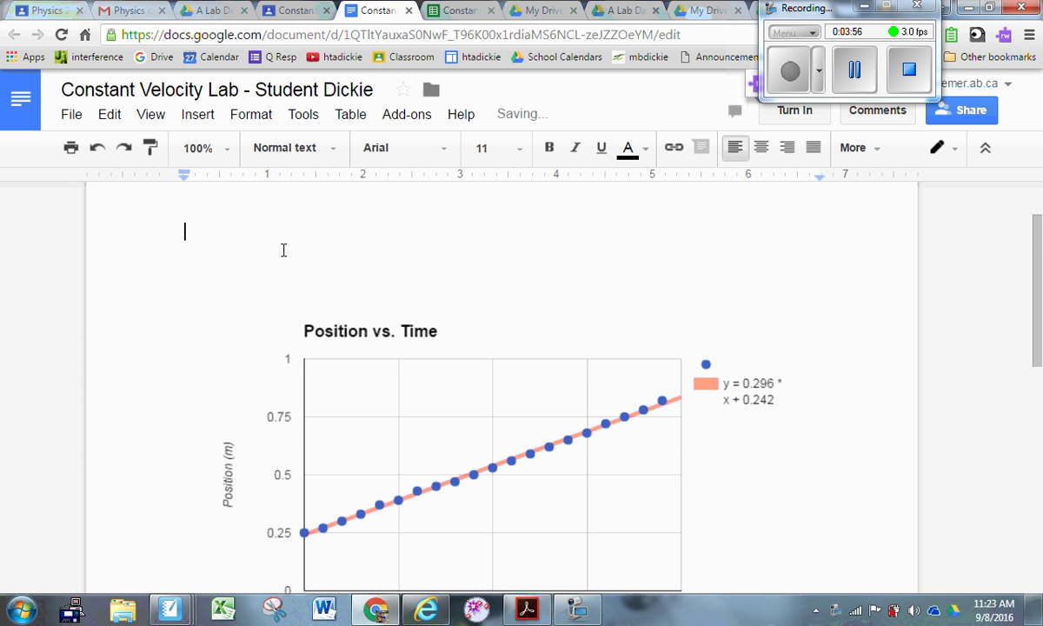
key("ctrl+End")
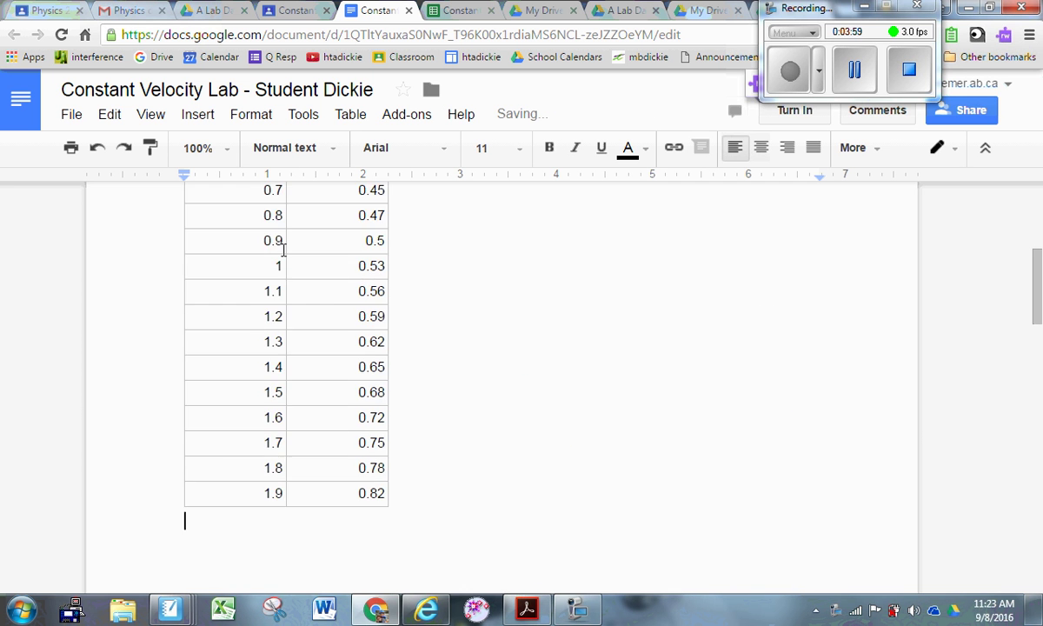
key("Page_Up")
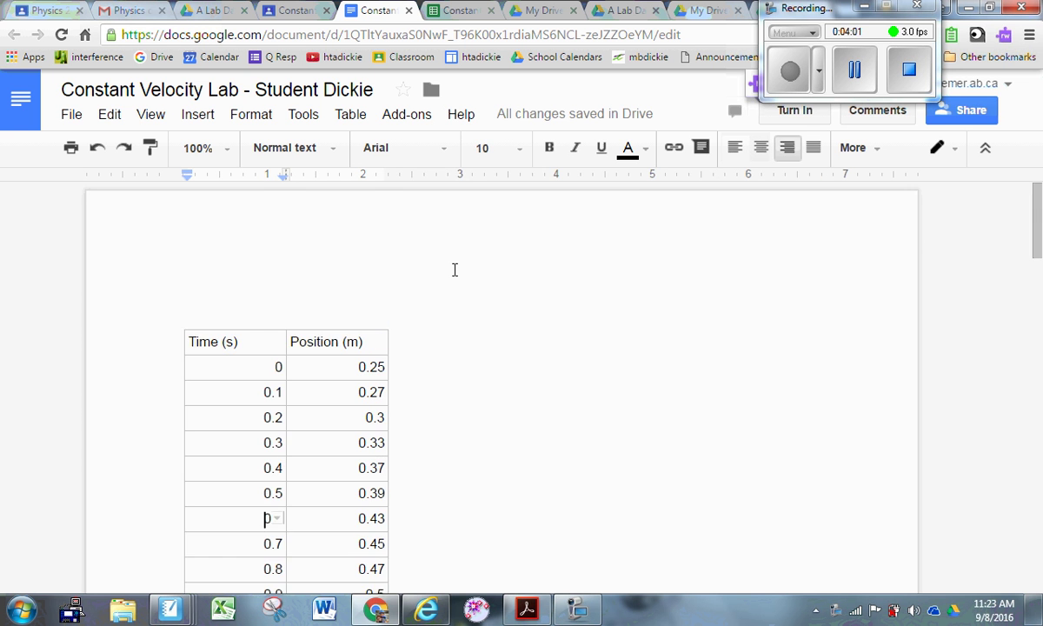
key("Page_Down")
scroll(454, 269, "down", 4)
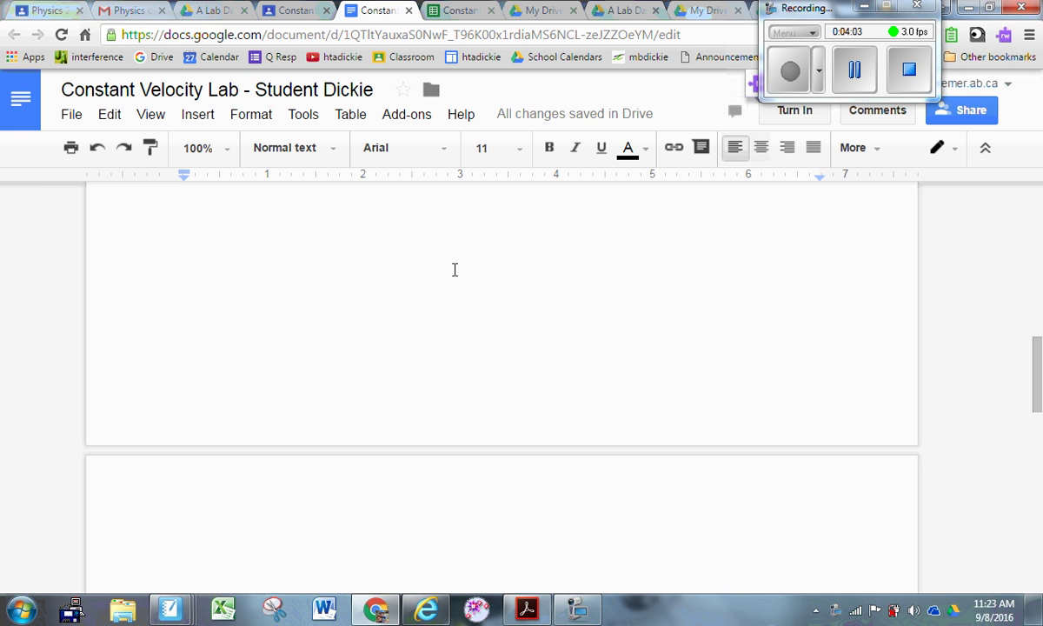